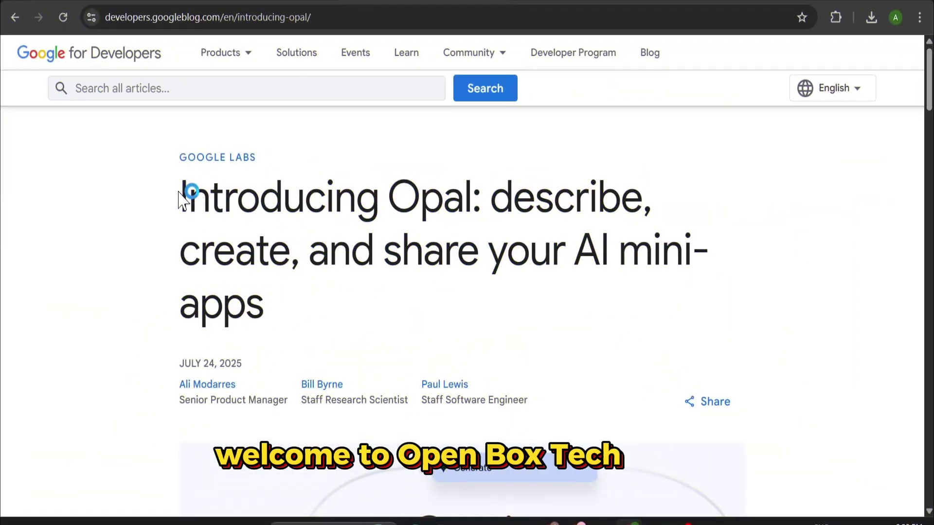
Select the title heading of the Opal announcement article.
left_click_drag(176, 191, 560, 302)
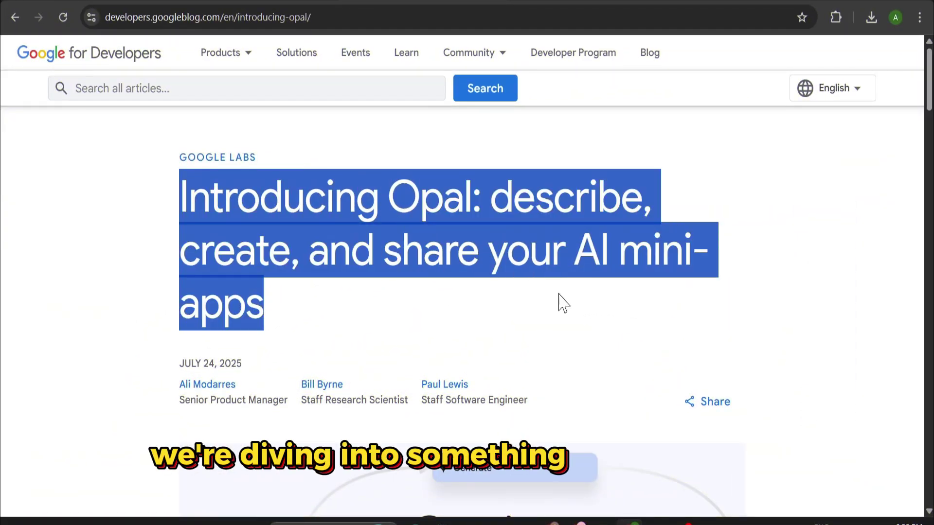
left_click_drag(180, 194, 483, 300)
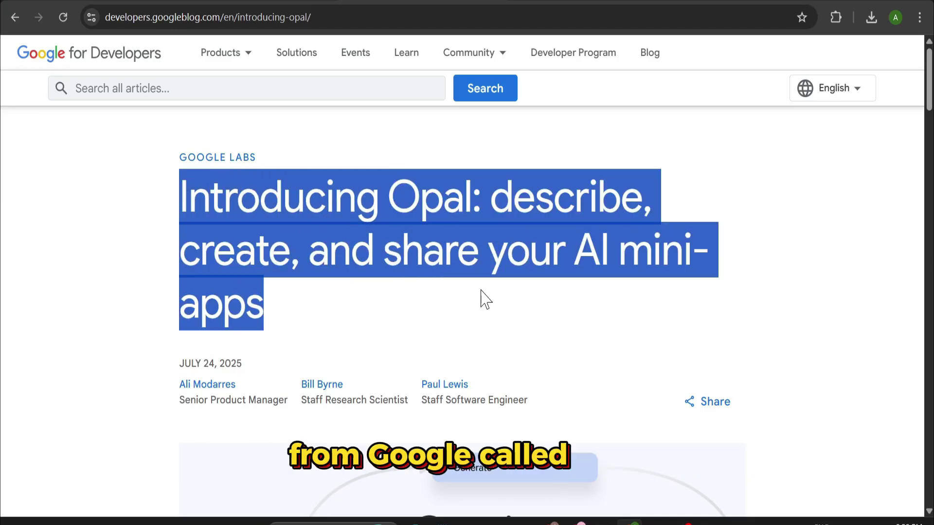
scroll(497, 328, "down", 3)
scroll(494, 329, "down", 1)
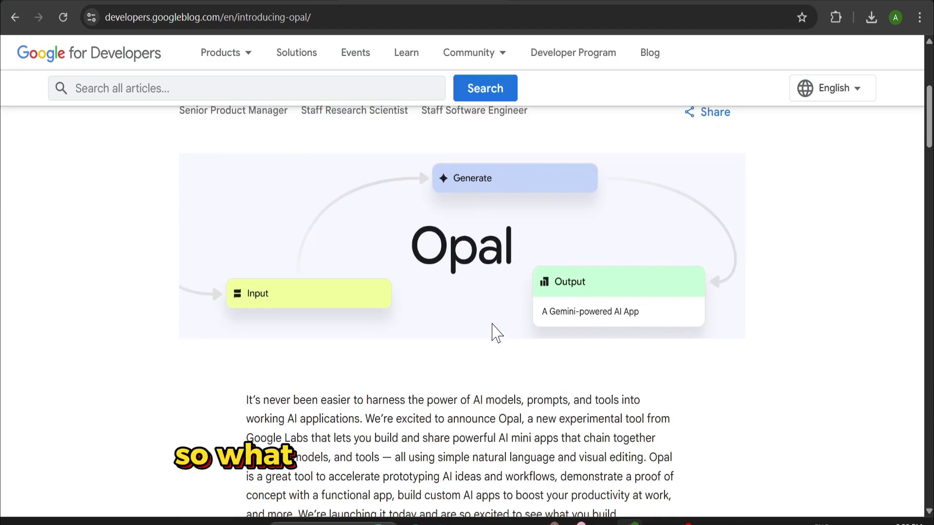
scroll(511, 329, "up", 1)
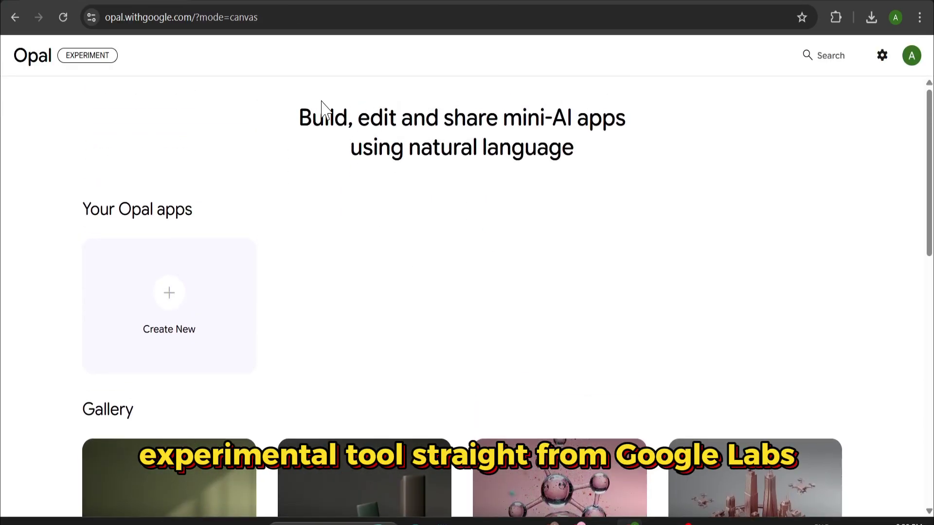
scroll(472, 314, "down", 2)
scroll(472, 314, "down", 2)
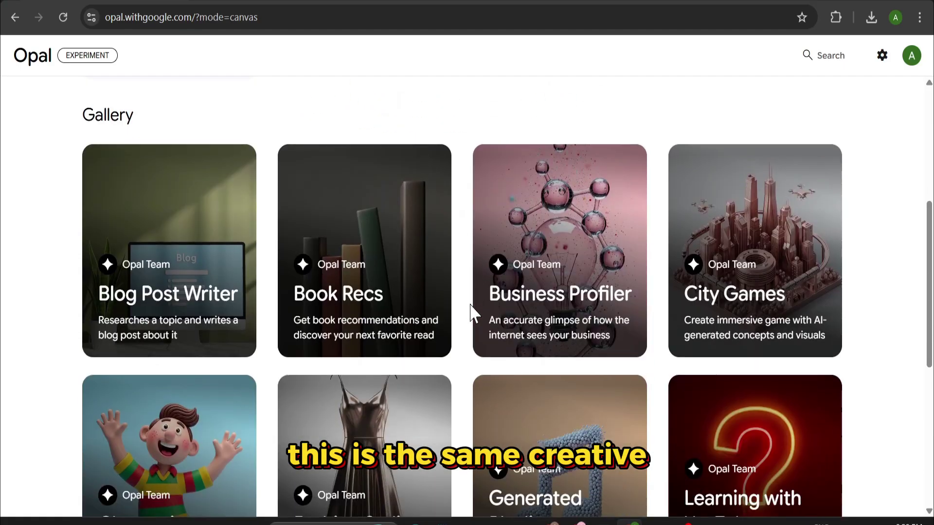
scroll(470, 313, "down", 1)
scroll(471, 313, "down", 3)
scroll(470, 313, "up", 3)
scroll(470, 313, "up", 5)
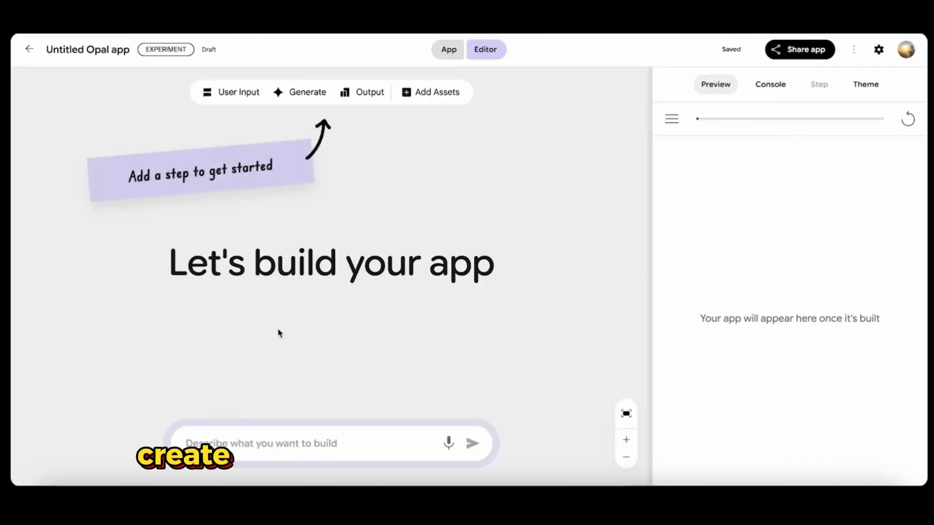
type("An app that takes a topic and use case context as input, and generates a blog post with a video")
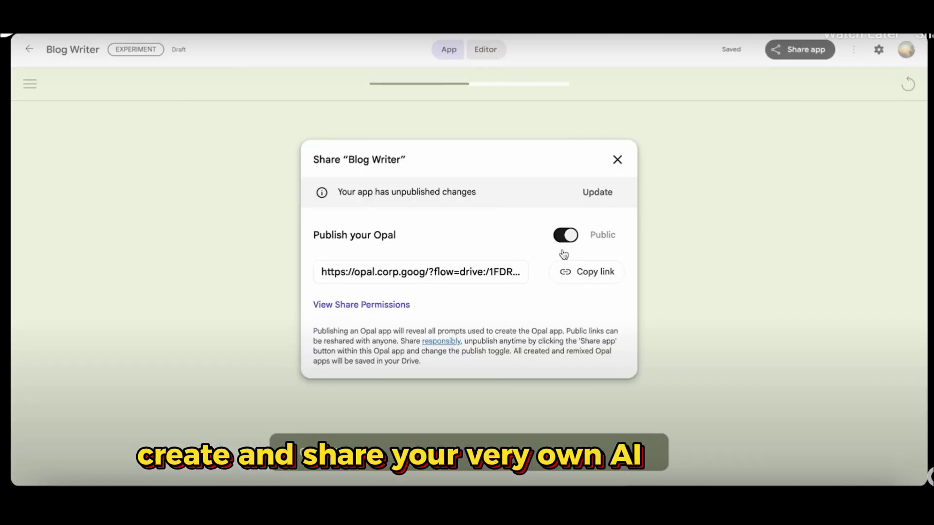
Copy the Blog Writer app's share link, close the sharing dialog, and show the Editor view.
left_click(572, 272)
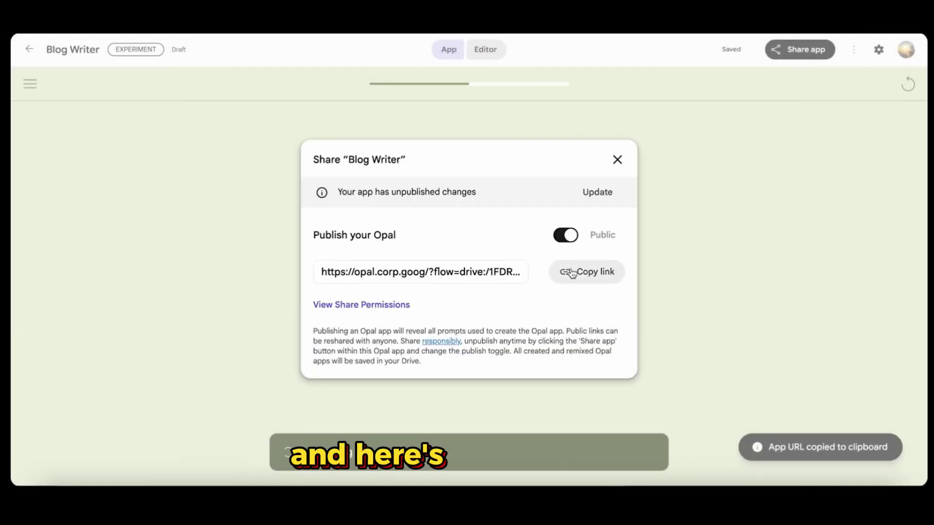
left_click(617, 160)
left_click(481, 51)
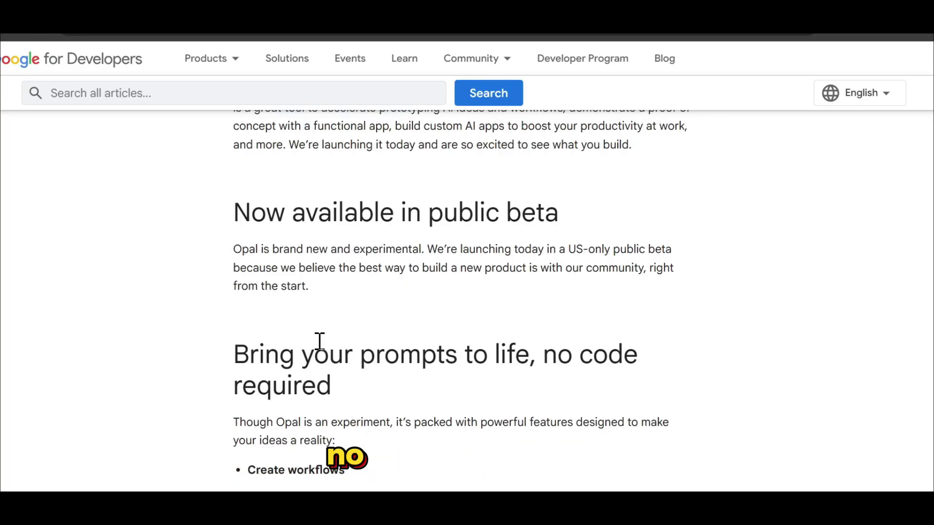
scroll(318, 341, "down", 1)
left_click_drag(231, 280, 387, 313)
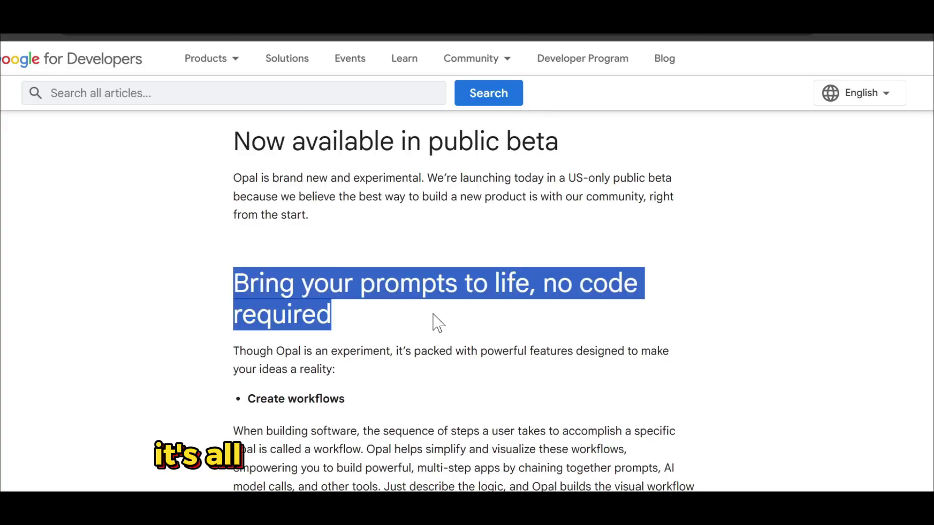
left_click_drag(246, 302, 350, 346)
scroll(382, 340, "down", 2)
scroll(363, 317, "down", 1)
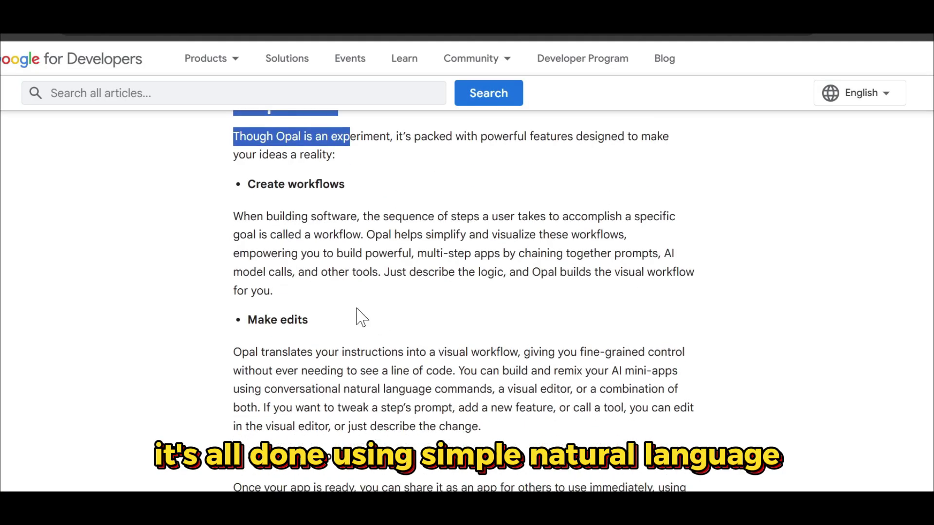
Select the full Create workflows paragraph in the 'Bring your prompts to life' section.
left_click_drag(244, 218, 364, 253)
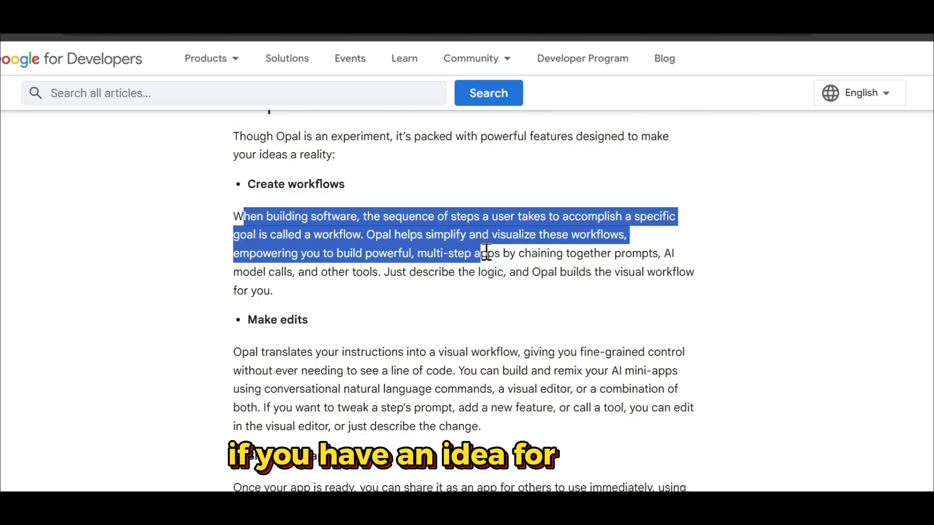
left_click_drag(486, 253, 619, 280)
scroll(340, 285, "down", 1)
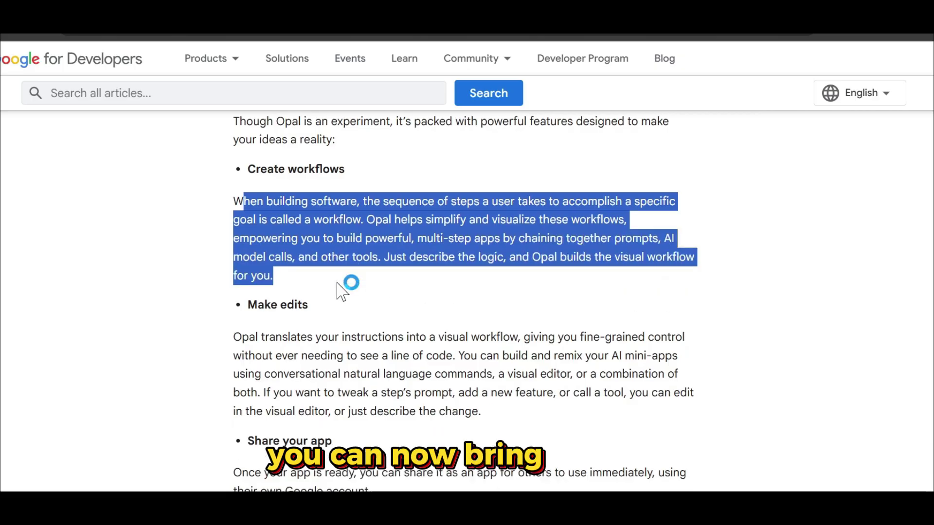
mouse_move(215, 281)
left_mouse_down()
mouse_move(255, 284)
mouse_move(340, 336)
mouse_move(449, 356)
left_mouse_up()
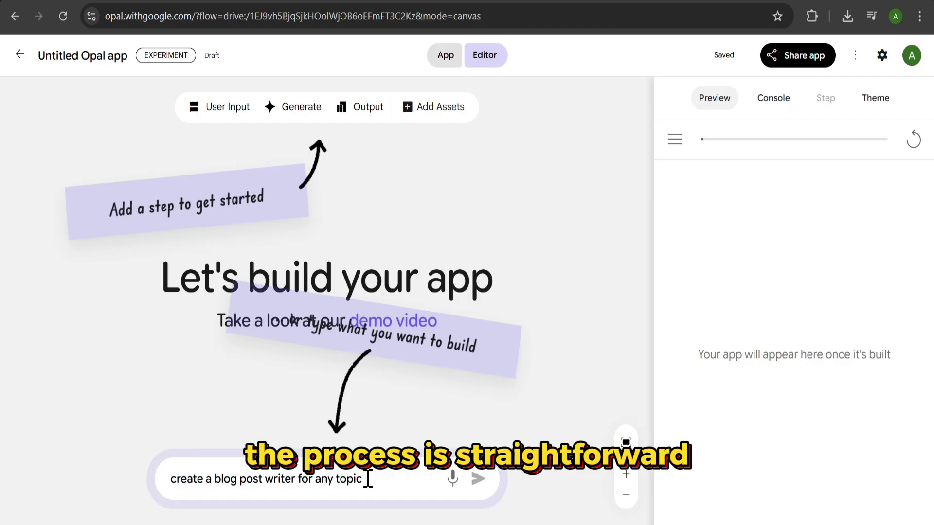
Select the blog-writer app description, then add a Generate step to the canvas.
mouse_move(368, 480)
left_mouse_down()
mouse_move(163, 500)
mouse_move(328, 496)
mouse_move(179, 480)
mouse_move(369, 484)
mouse_move(305, 476)
left_mouse_up()
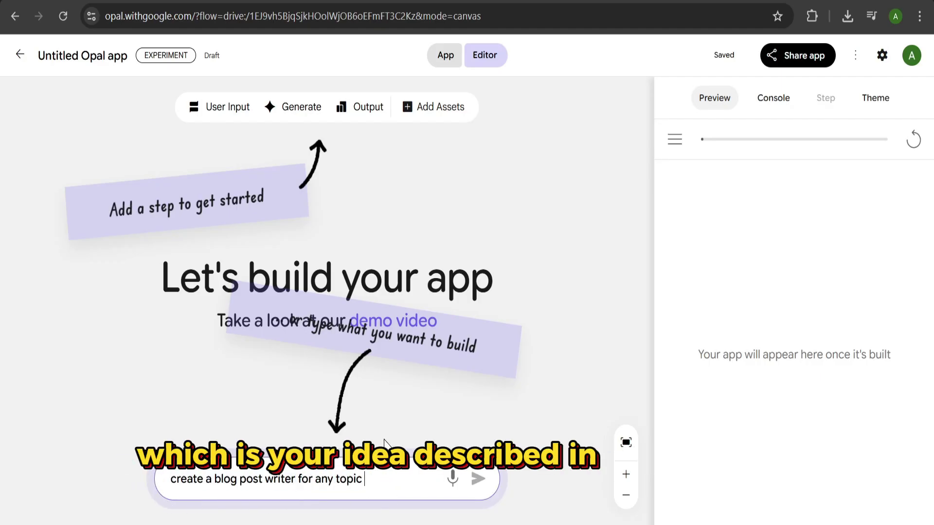
left_click(385, 427)
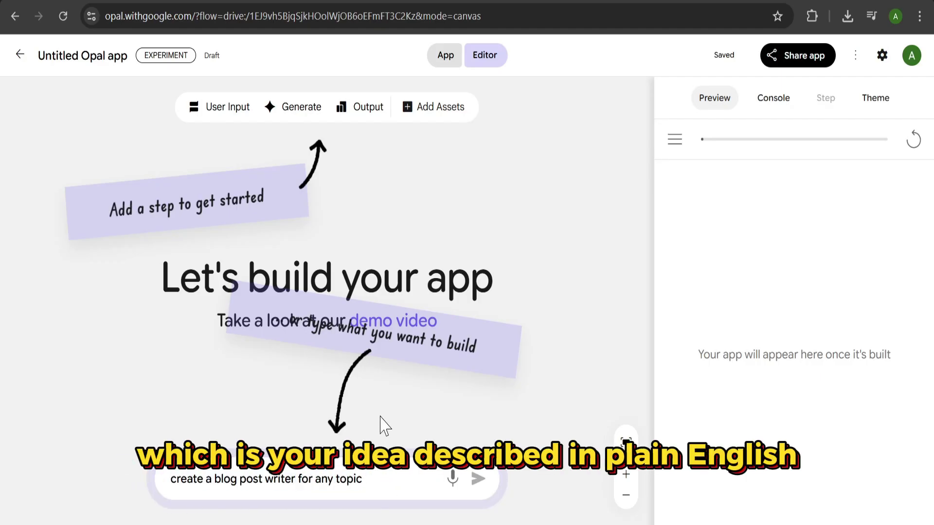
left_click(293, 117)
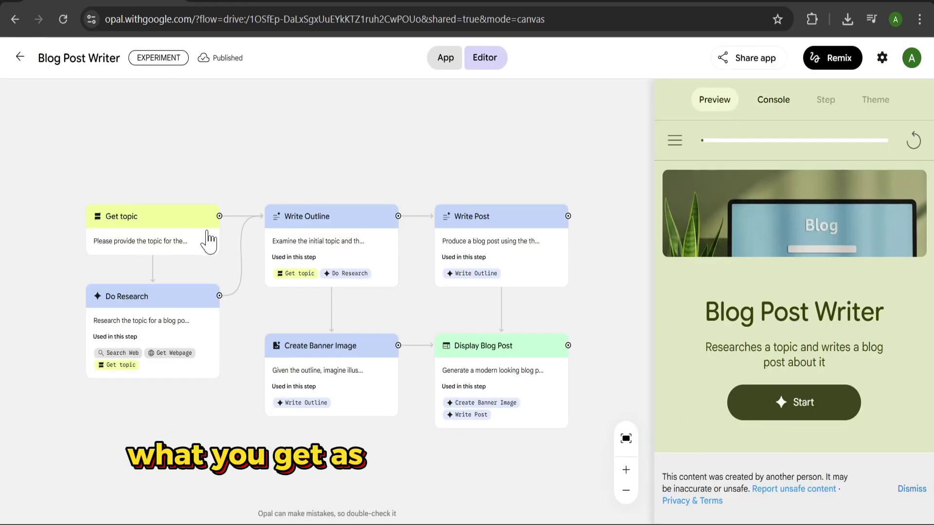
Inspect the Get topic, Write Outline, Write Post, Display Blog Post and Do Research steps.
left_click(206, 239)
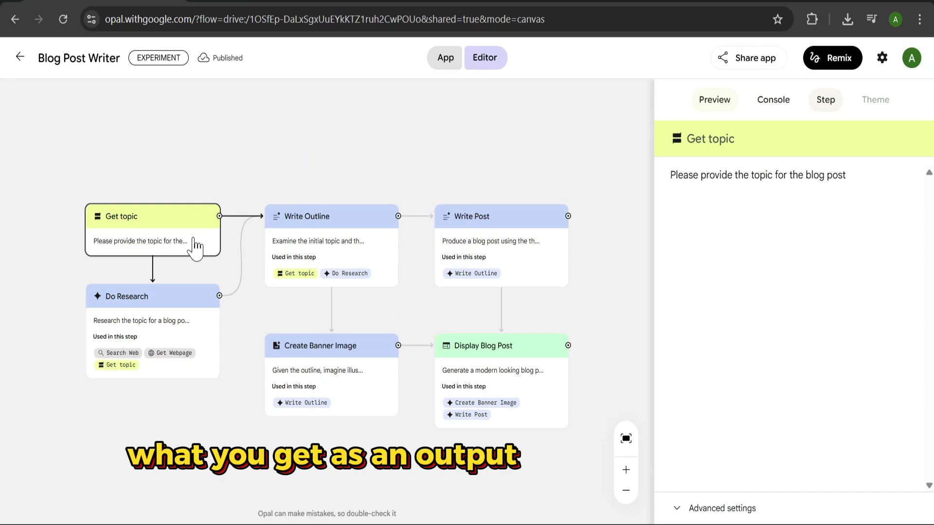
left_click(307, 265)
left_click(489, 264)
left_click(455, 388)
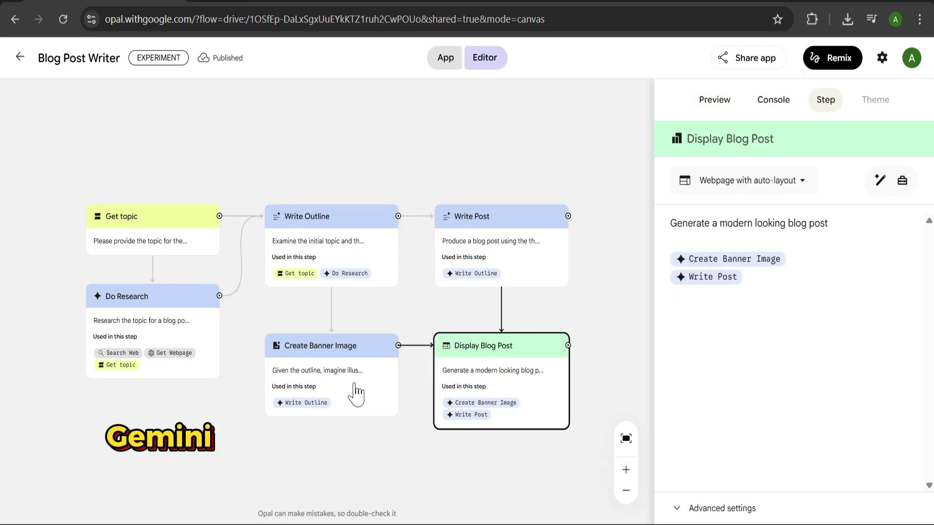
left_click(163, 348)
Start Blog Post Writer in Preview, then review the step prompts and the Console's Requesting Input entry.
left_click(702, 103)
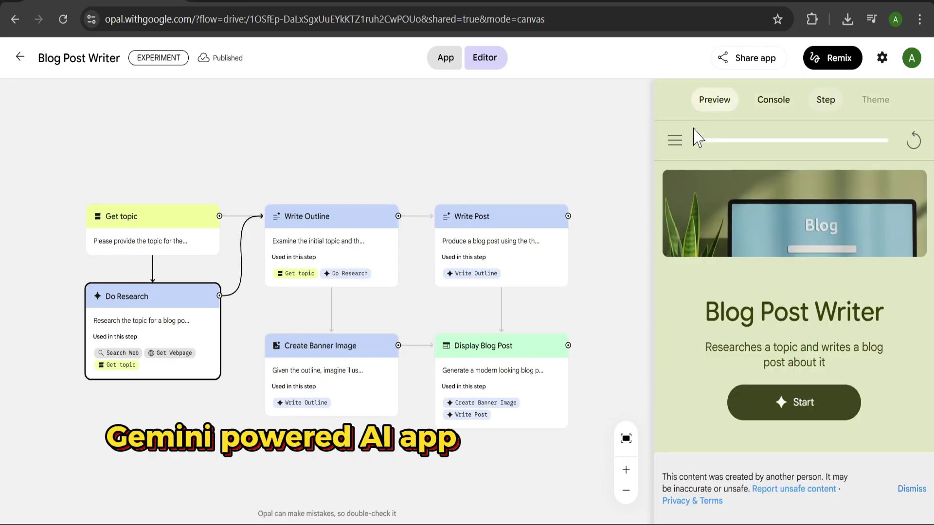
left_click(802, 407)
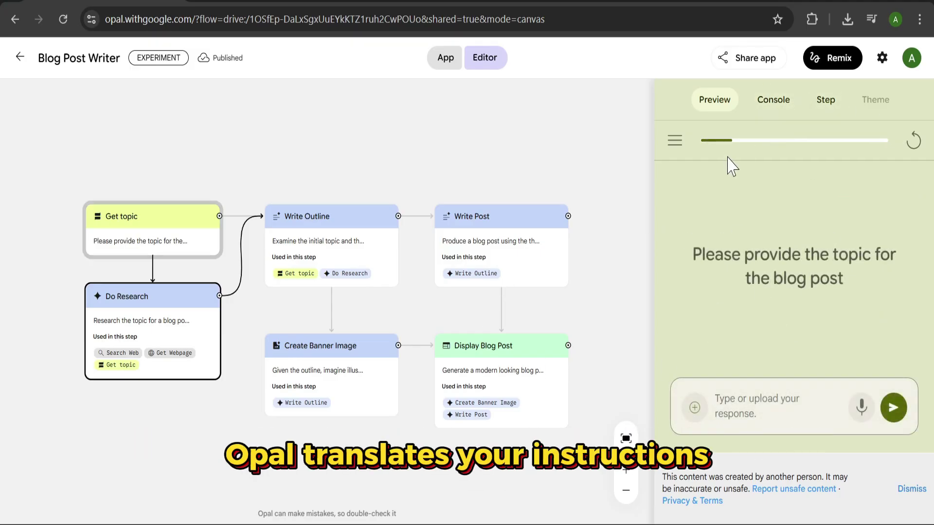
left_click(627, 438)
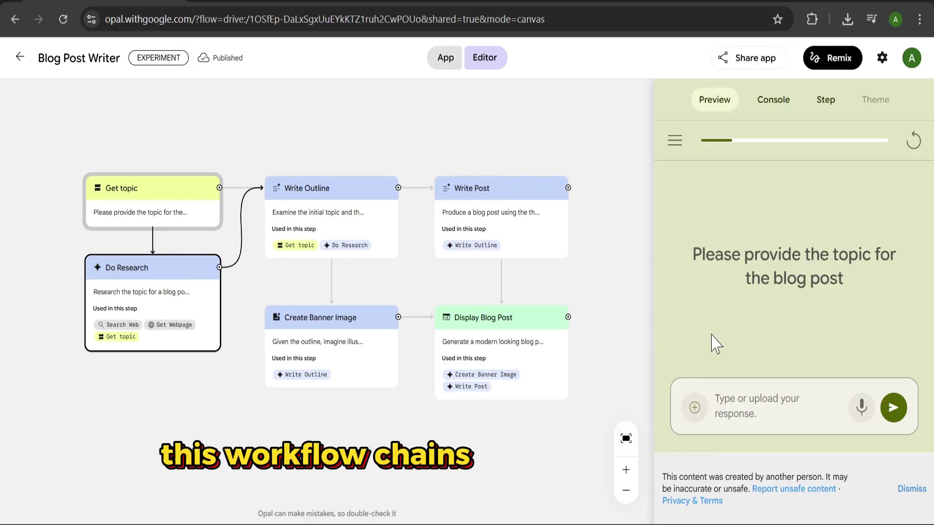
left_click(366, 221)
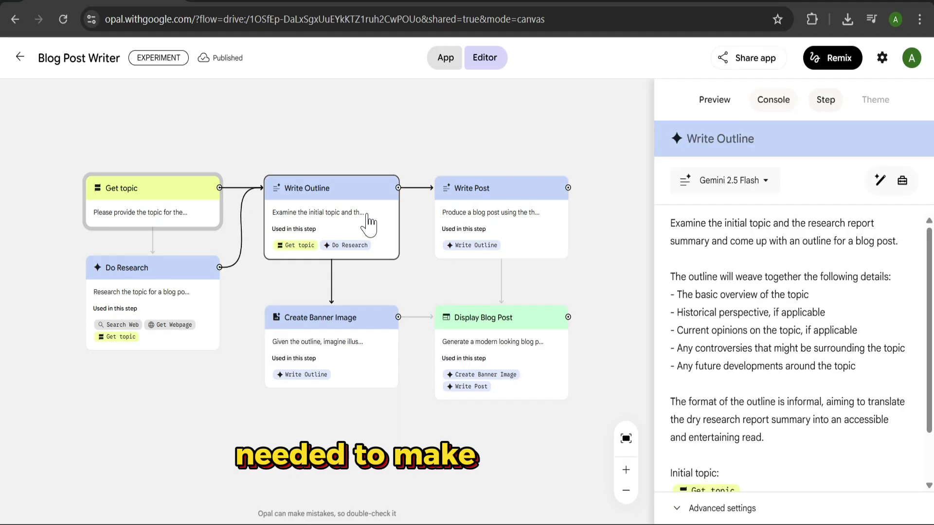
left_click(487, 223)
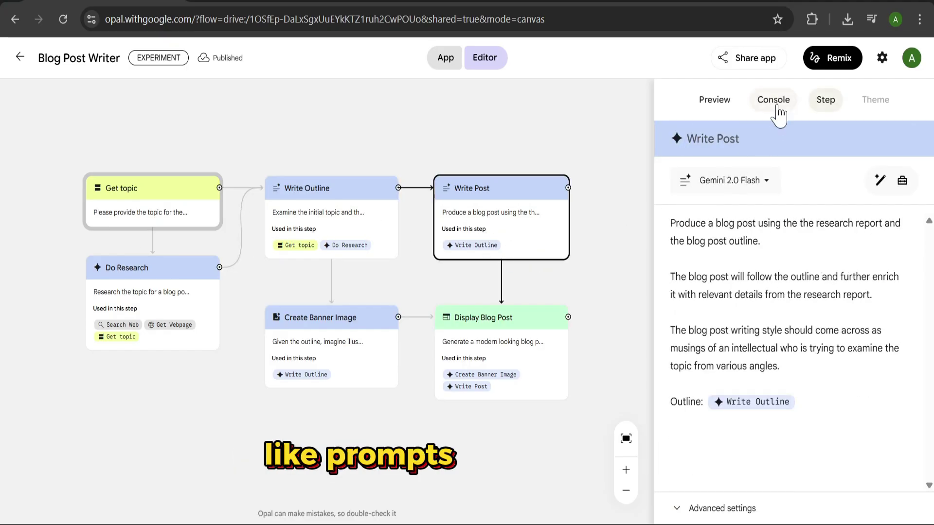
left_click(778, 108)
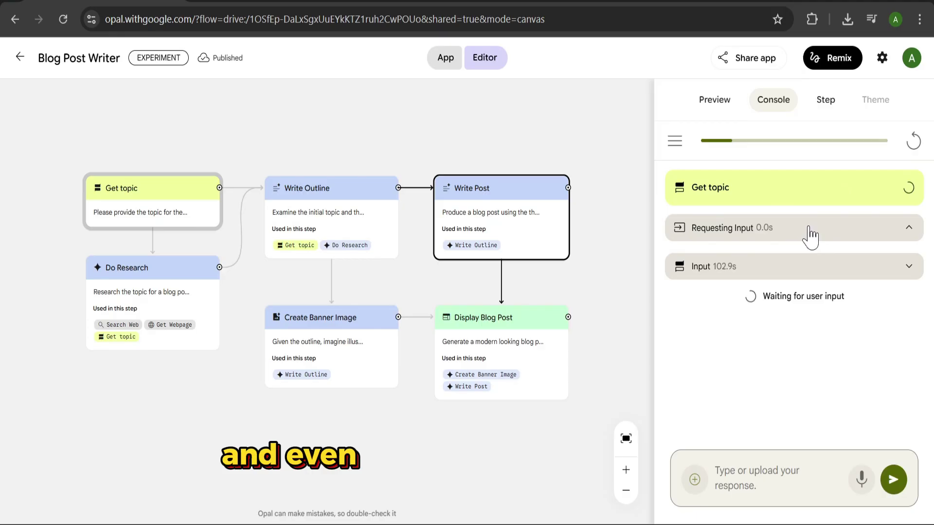
left_click(912, 230)
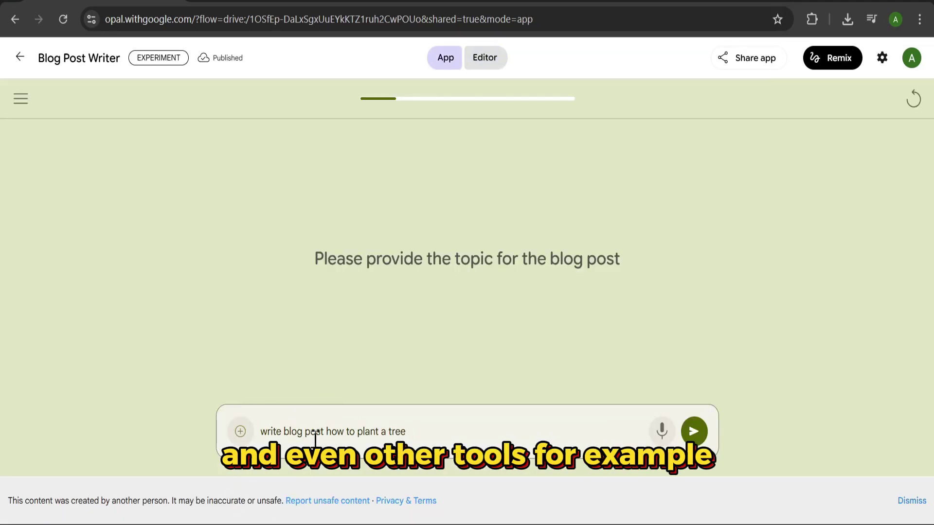
Submit the tree-planting topic and view the Create Banner Image step while the app runs.
left_click(692, 436)
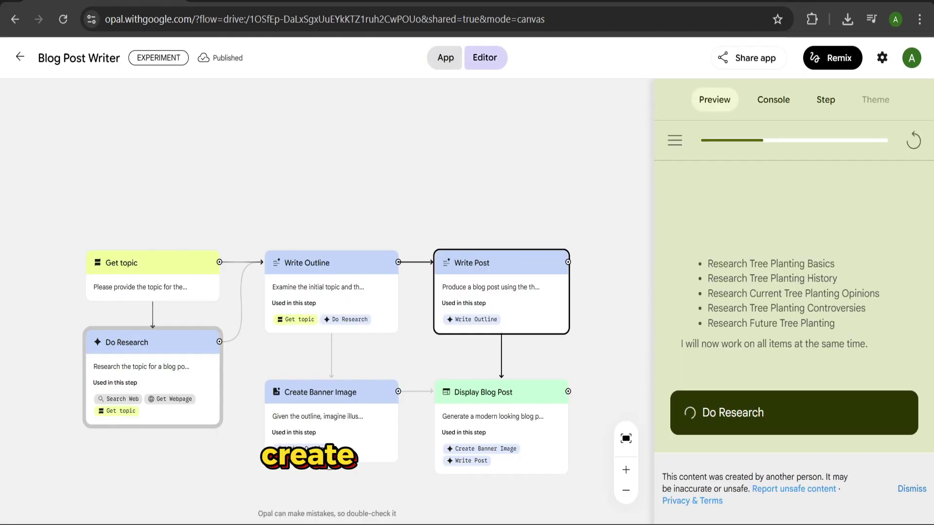
left_click(307, 423)
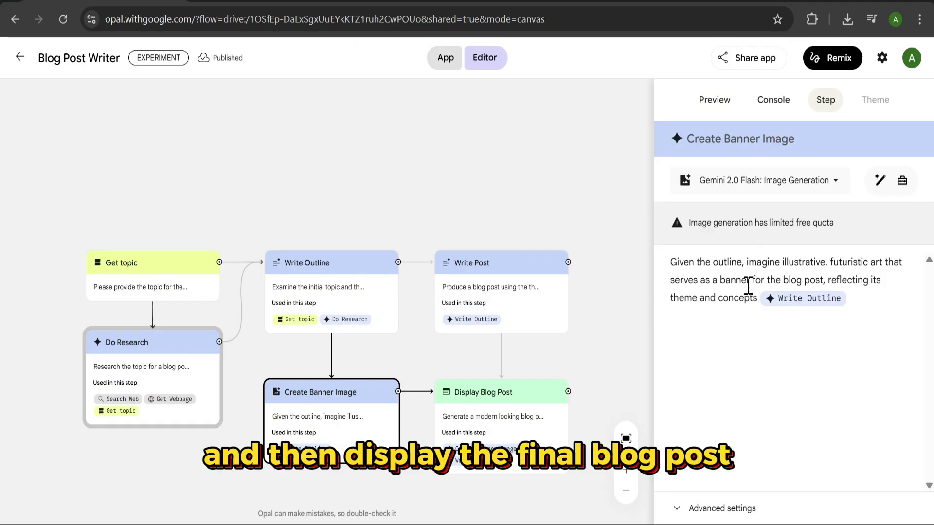
scroll(501, 244, "down", 3)
scroll(503, 246, "down", 3)
scroll(504, 266, "down", 3)
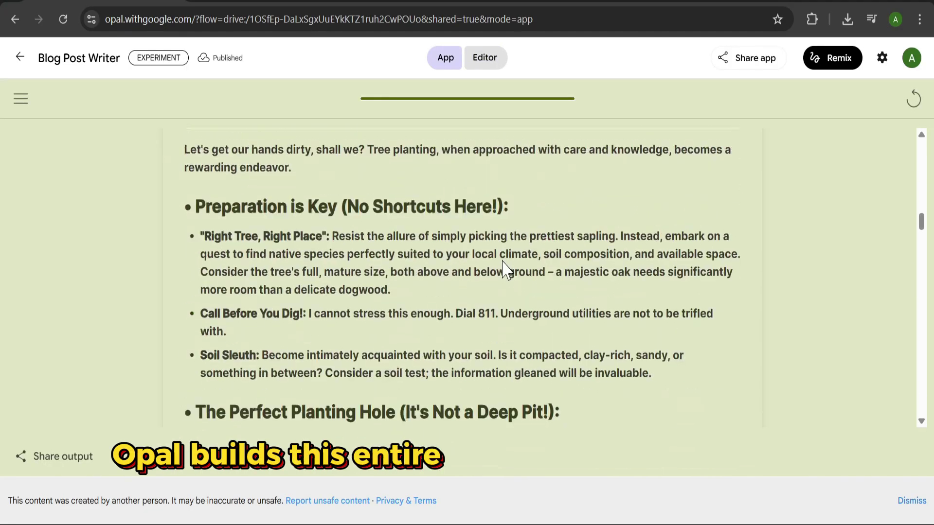
scroll(503, 270, "down", 4)
scroll(503, 270, "down", 4)
scroll(503, 272, "down", 4)
scroll(504, 277, "down", 4)
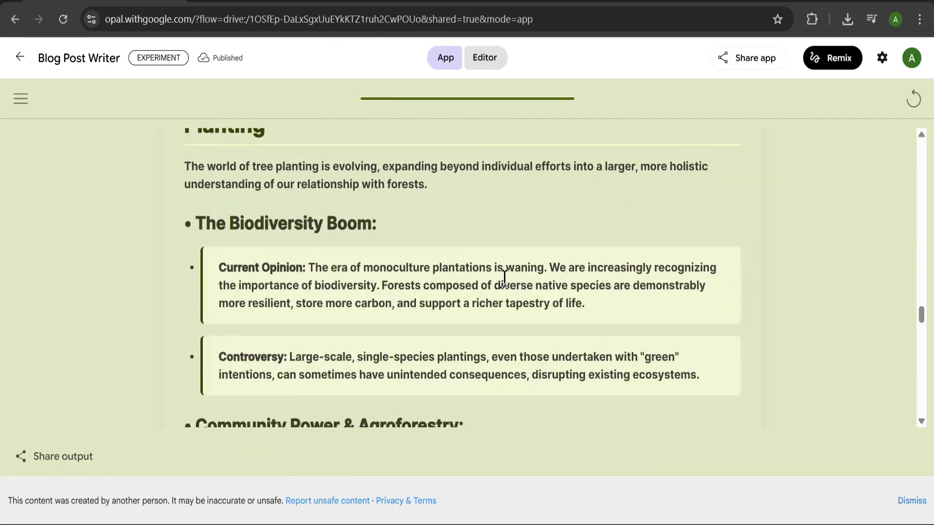
scroll(503, 279, "up", 5)
scroll(504, 279, "up", 5)
scroll(503, 278, "up", 5)
scroll(503, 281, "up", 5)
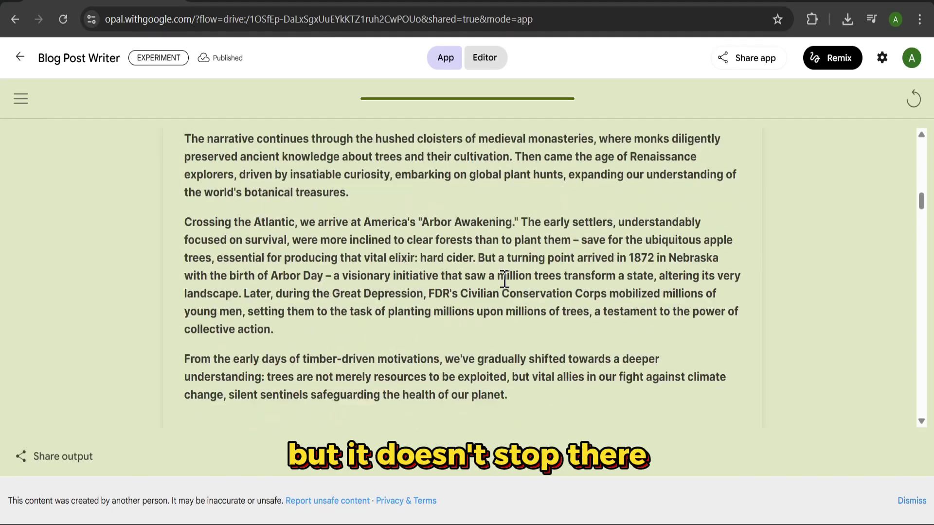
scroll(504, 281, "up", 10)
scroll(485, 241, "up", 5)
scroll(518, 277, "down", 3)
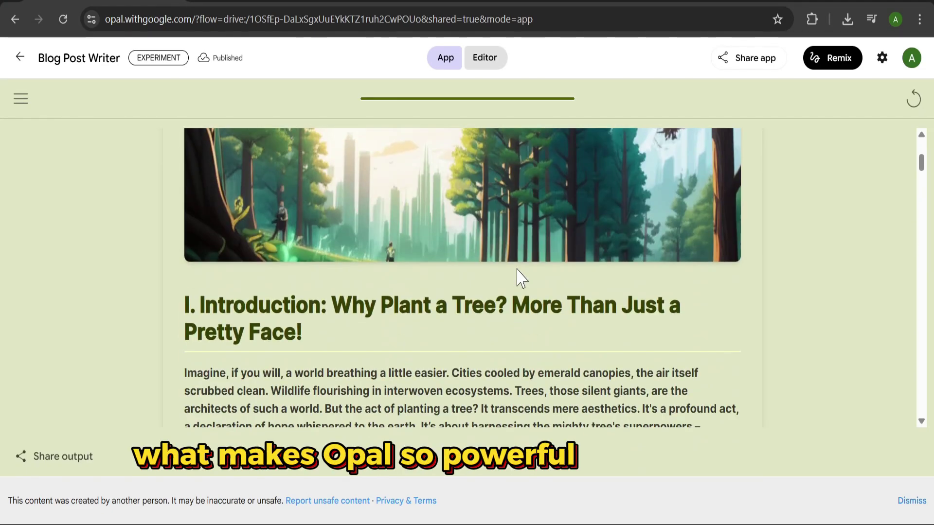
scroll(517, 271, "down", 2)
scroll(517, 277, "up", 4)
left_click_drag(921, 154, 922, 428)
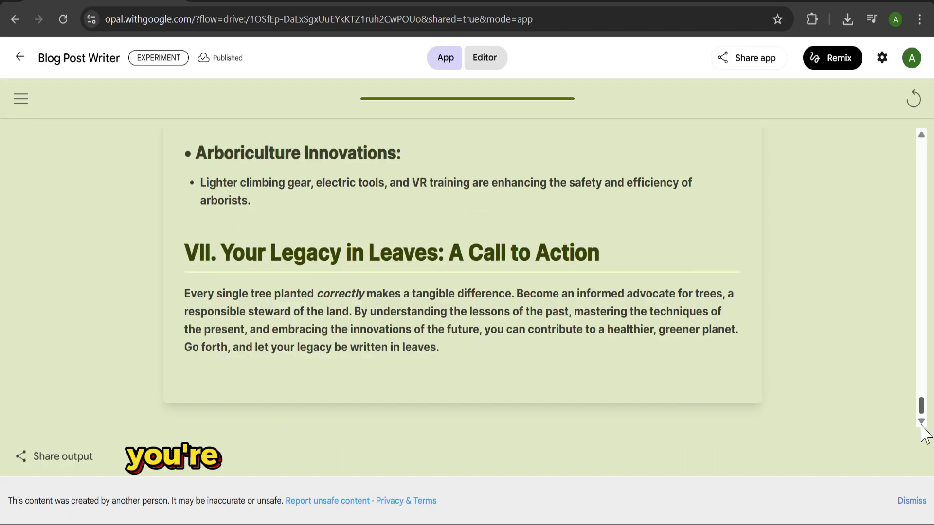
scroll(599, 314, "up", 5)
scroll(606, 319, "up", 1)
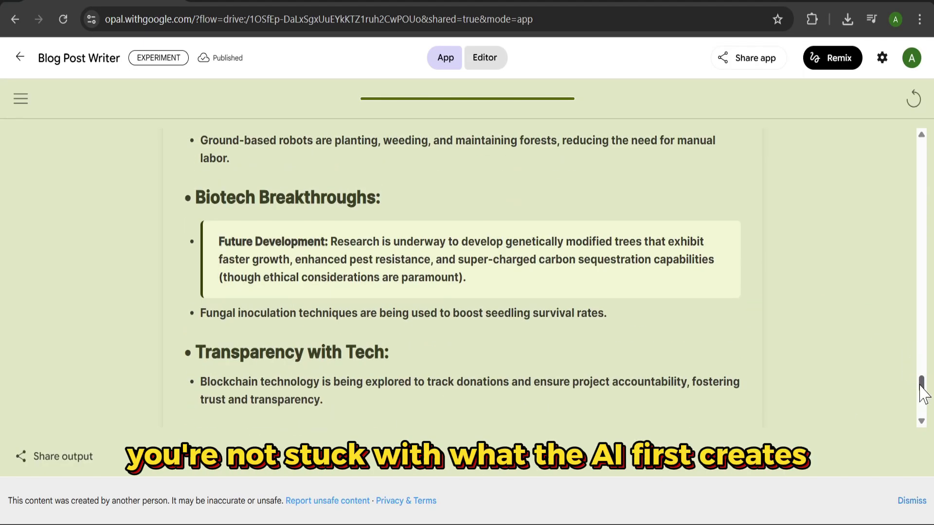
left_click_drag(921, 387, 921, 150)
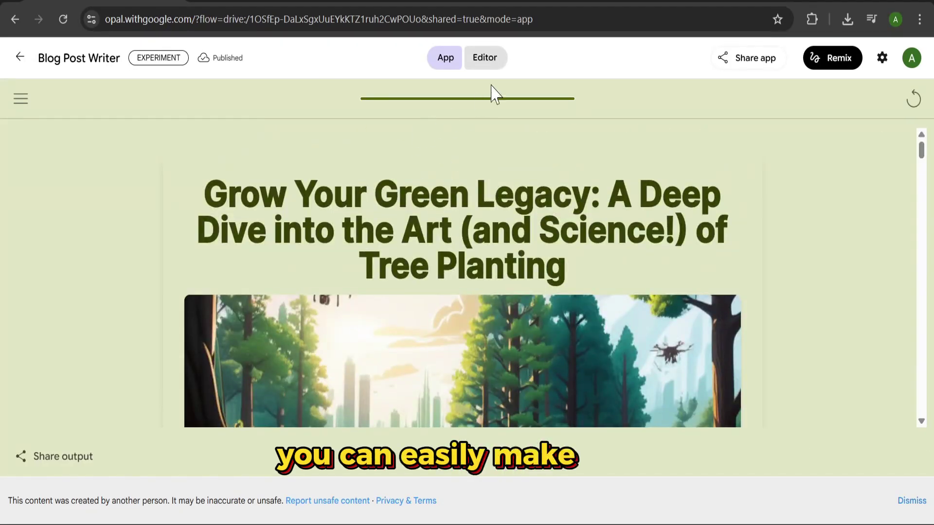
Append '4. Add citations' as a new line in the Create Blog Post prompt, then switch to App view.
left_click(488, 64)
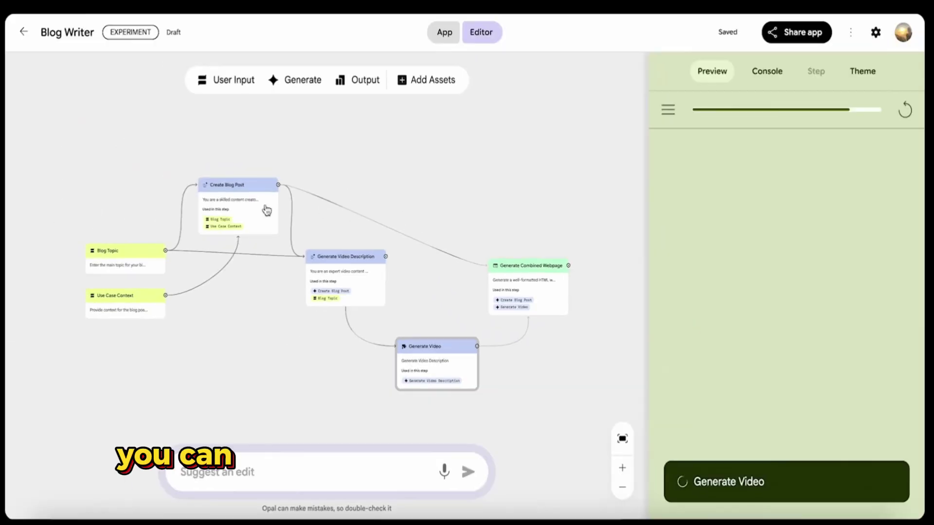
left_click(234, 188)
left_click(692, 422)
key("Return")
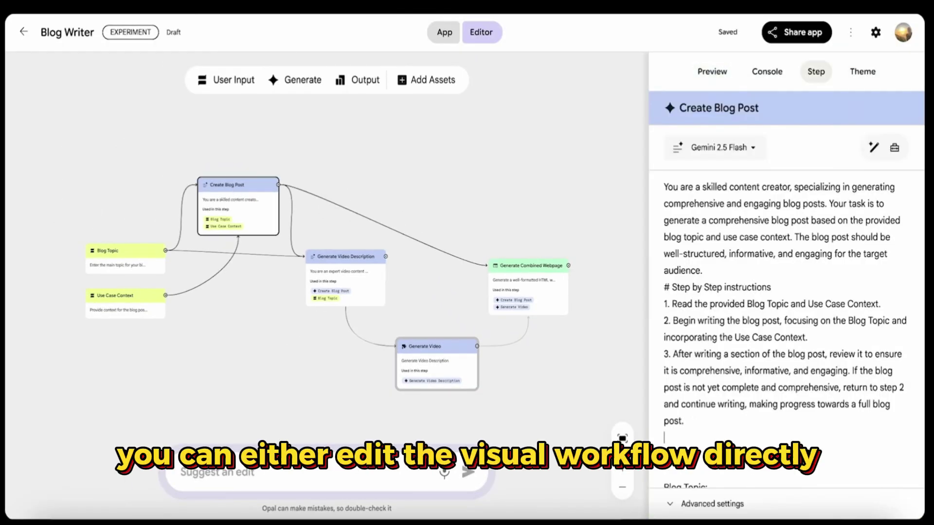
type("4. Add citations")
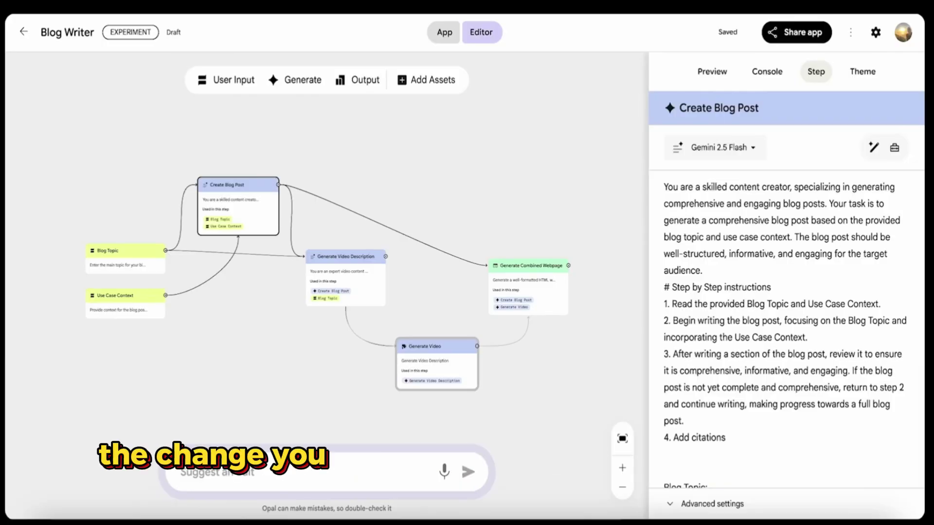
left_click(443, 38)
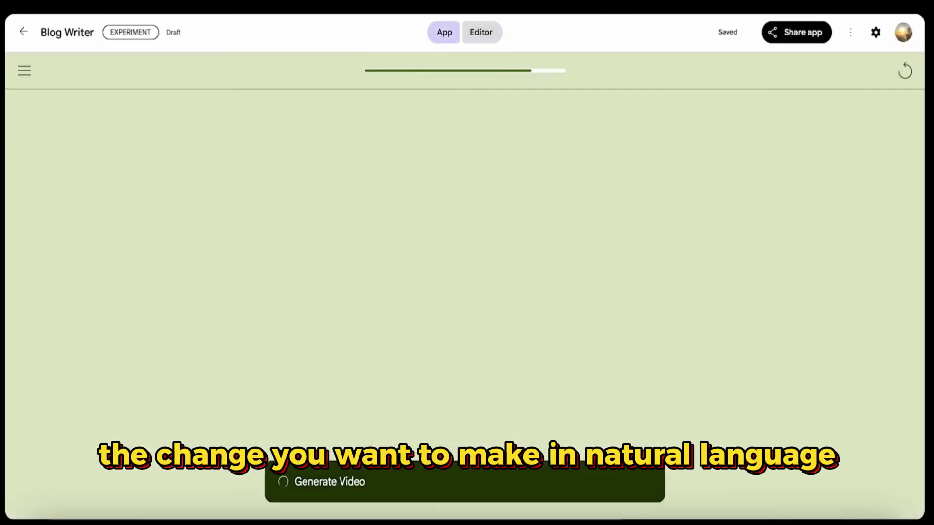
scroll(665, 245, "down", 1)
scroll(665, 244, "down", 5)
scroll(666, 241, "down", 5)
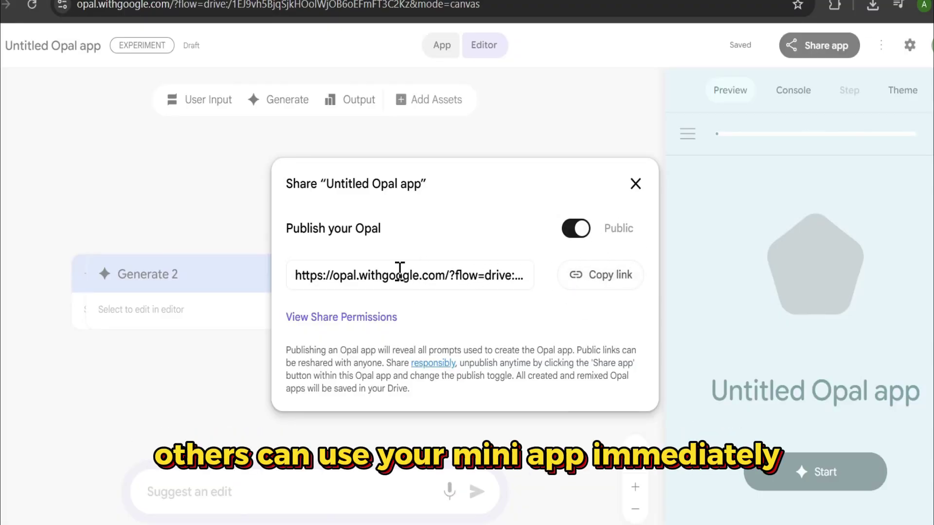
Copy the Untitled Opal app's public share link.
left_click(606, 268)
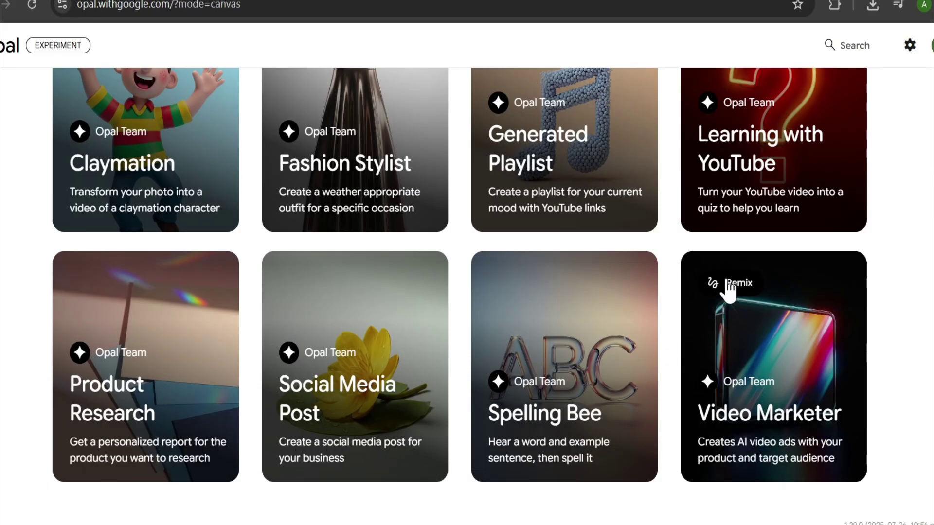
Remix Video Marketer, inspect its Research, Ad Text, Video and Ad Campaign steps, then preview it.
left_click(728, 289)
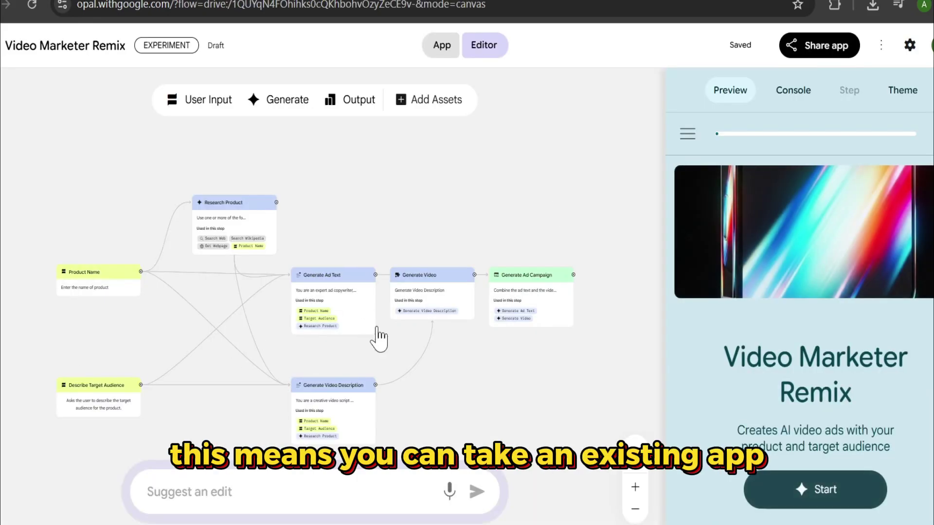
left_click(632, 488)
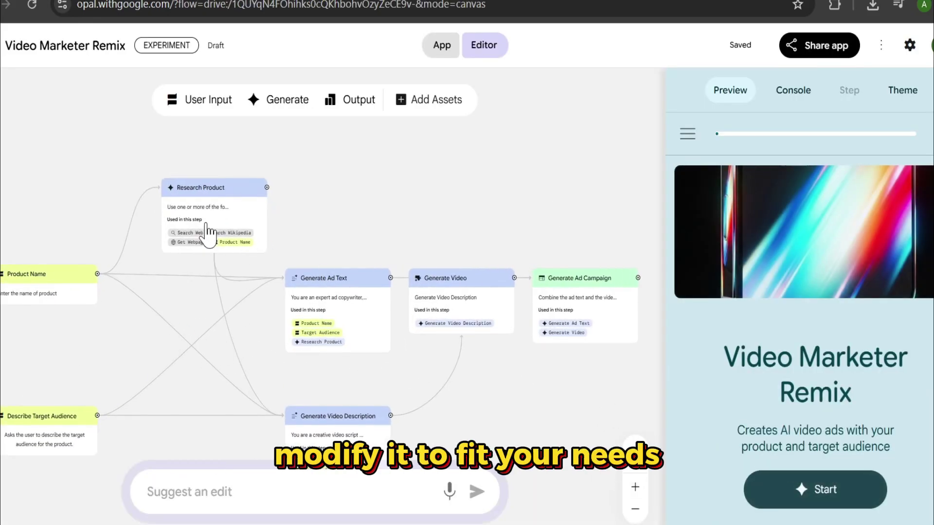
left_click(192, 233)
left_click(310, 317)
left_click(467, 293)
left_click(588, 292)
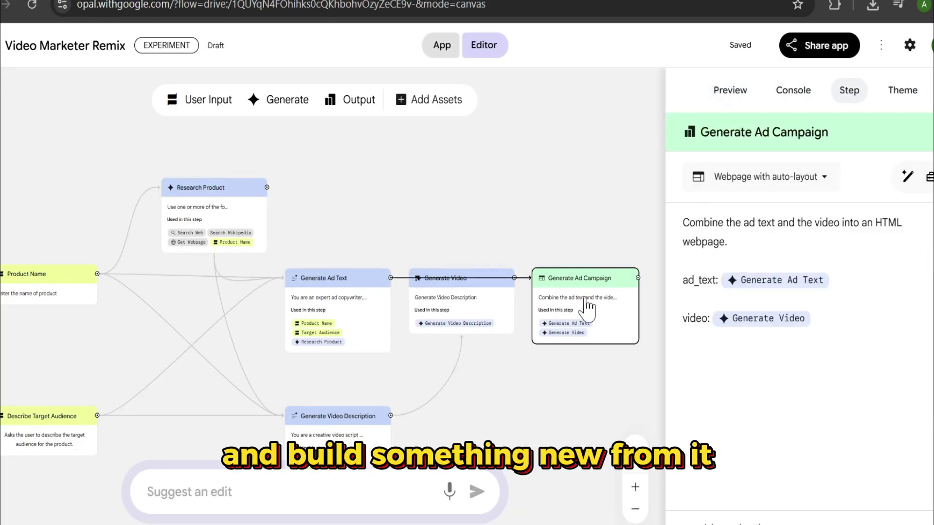
left_click(722, 94)
left_click(435, 46)
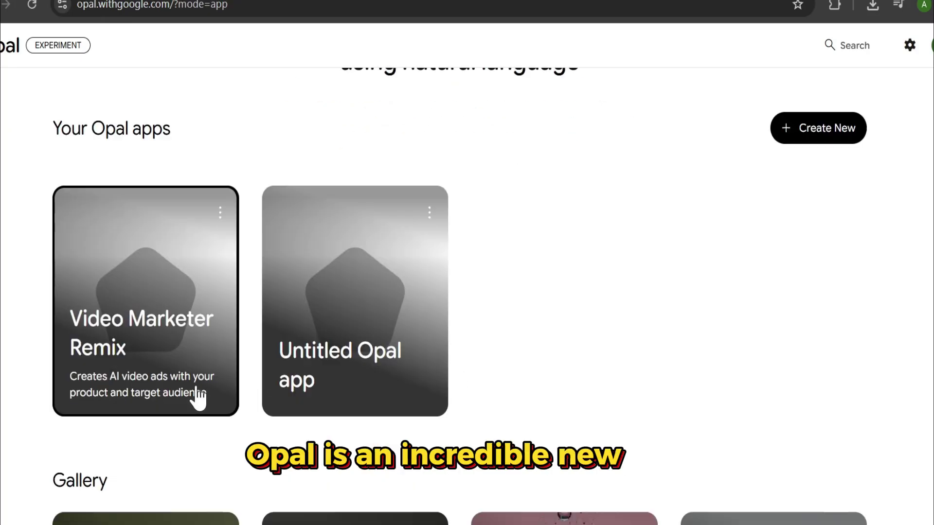
scroll(234, 394, "down", 3)
scroll(504, 409, "down", 1)
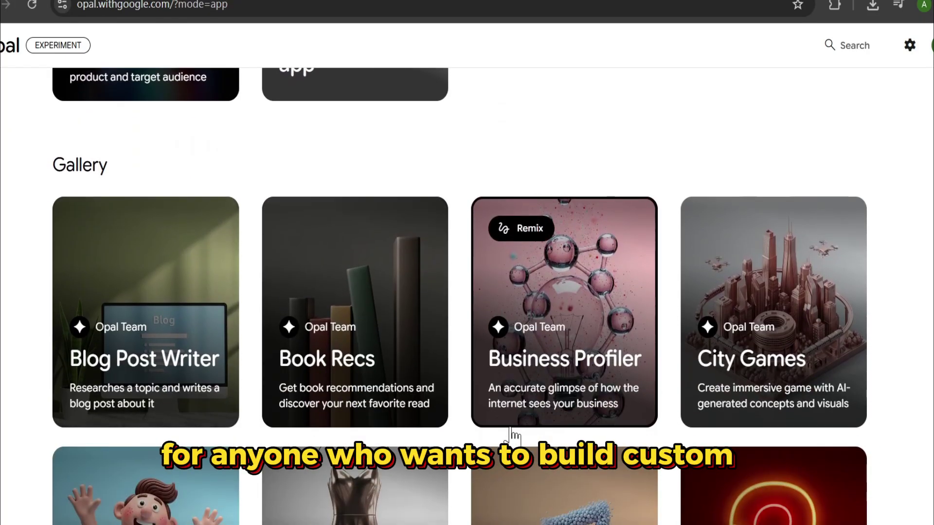
scroll(513, 436, "down", 2)
scroll(486, 440, "down", 1)
scroll(371, 125, "down", 2)
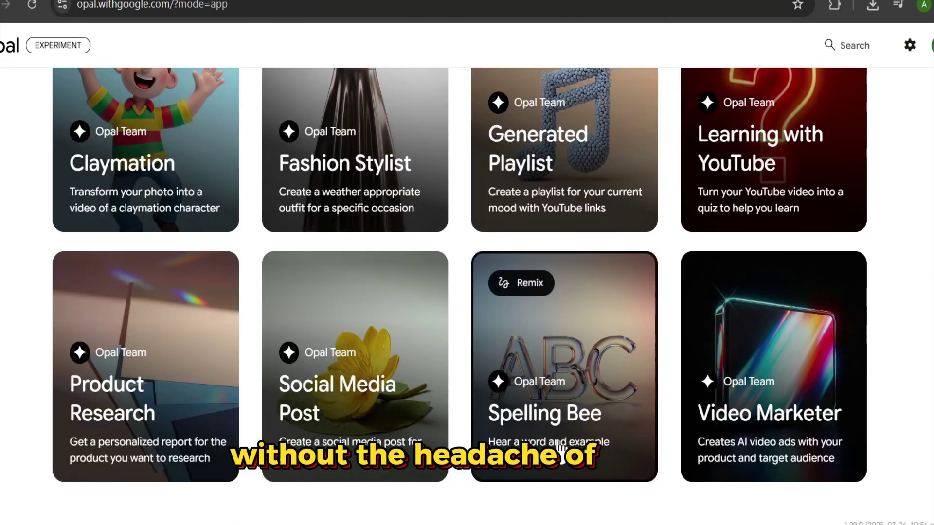
scroll(561, 451, "up", 3)
scroll(510, 453, "up", 3)
scroll(480, 455, "up", 2)
scroll(470, 429, "up", 2)
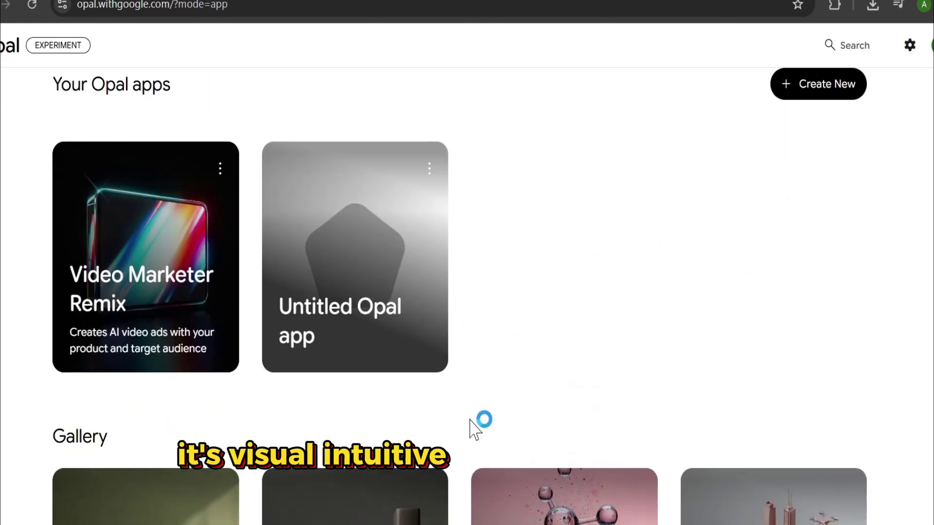
scroll(471, 429, "down", 2)
scroll(473, 428, "down", 3)
scroll(473, 429, "down", 3)
scroll(471, 429, "down", 1)
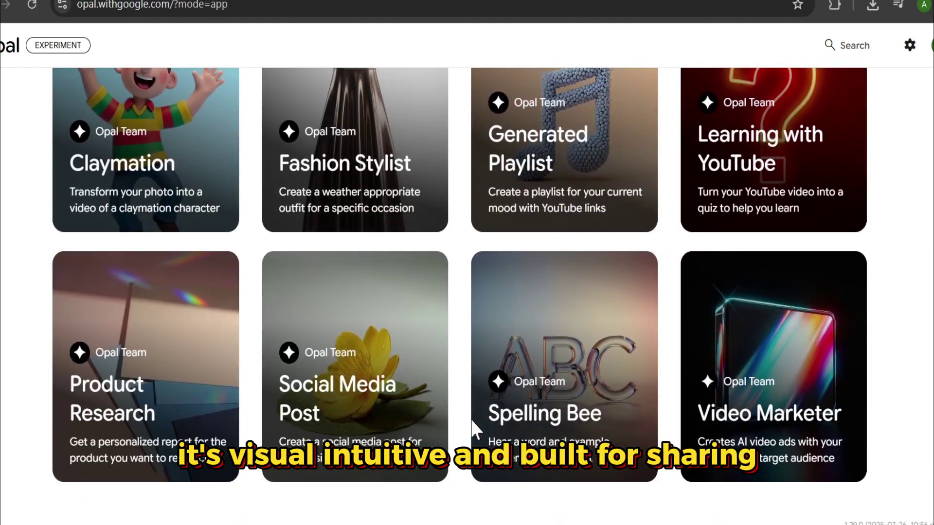
scroll(489, 423, "up", 2)
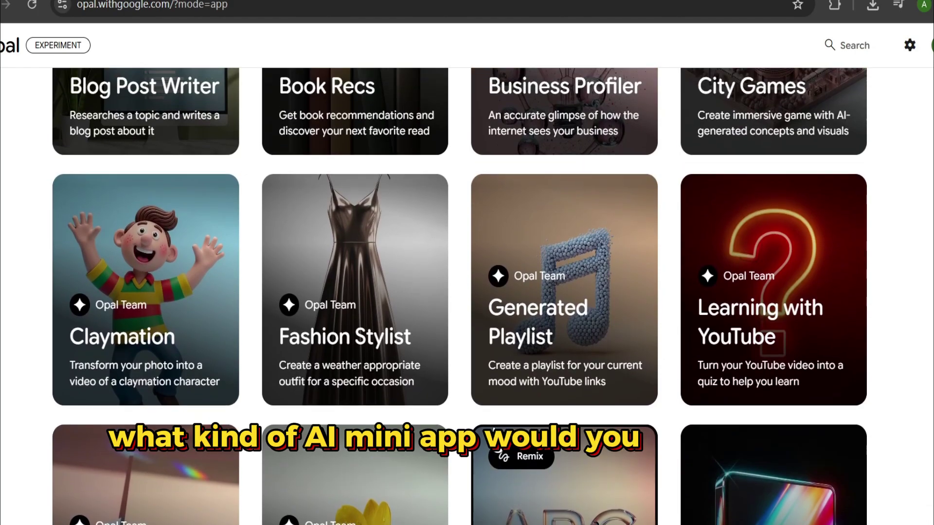
scroll(526, 424, "up", 4)
scroll(565, 314, "up", 3)
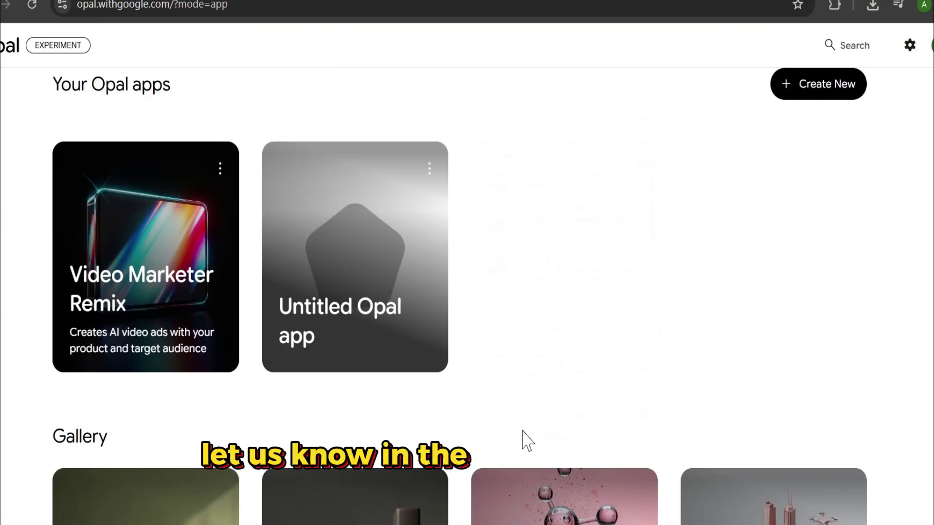
scroll(553, 434, "down", 2)
scroll(580, 453, "down", 3)
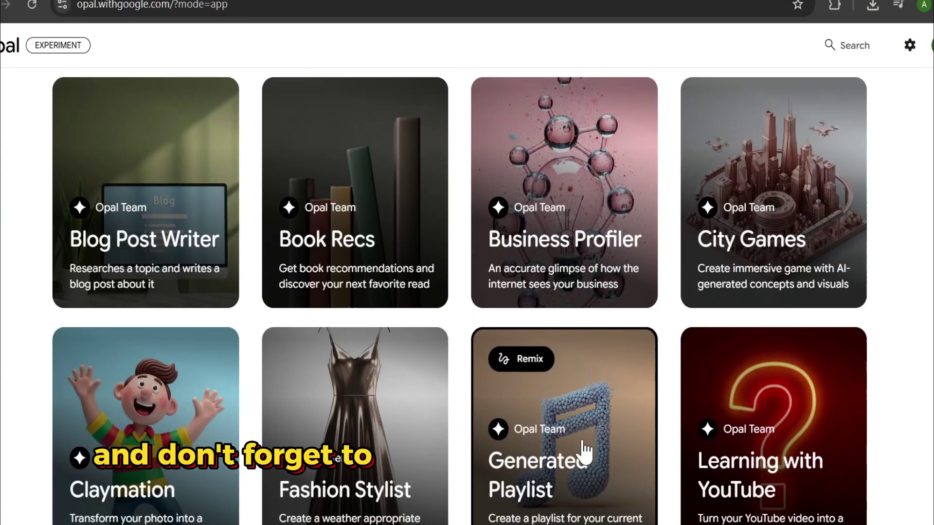
scroll(584, 453, "down", 2)
scroll(585, 449, "down", 2)
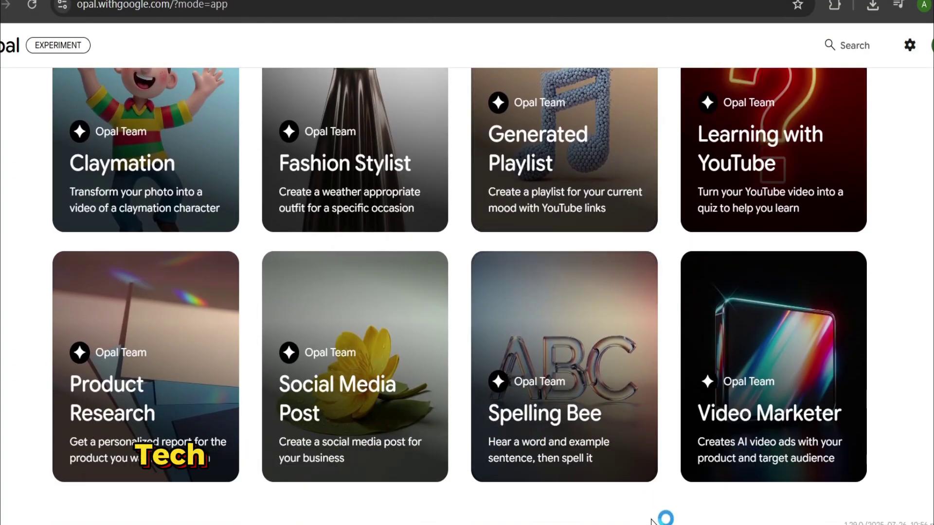